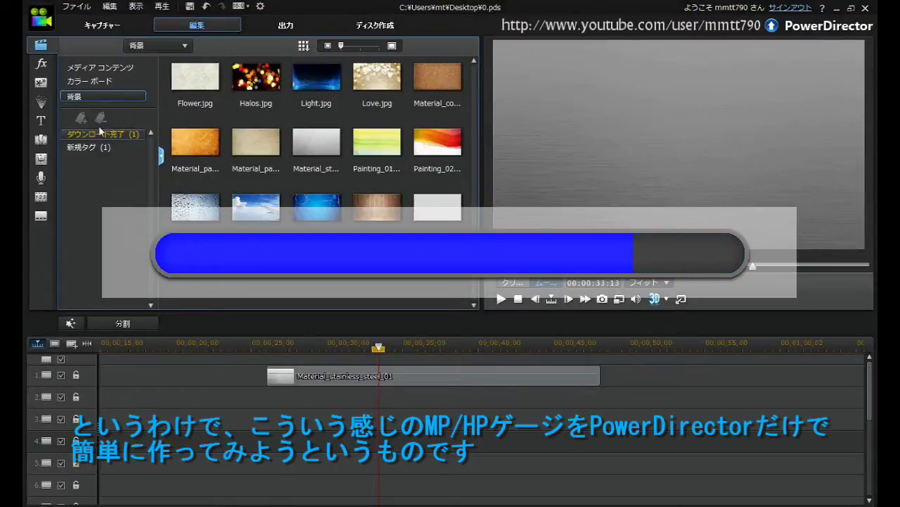
Step: Place the white 255,255,255 color board on track 2, spanning 00;00;30;22 to 00;00;42;10 below the stainless steel background clip
click(90, 82)
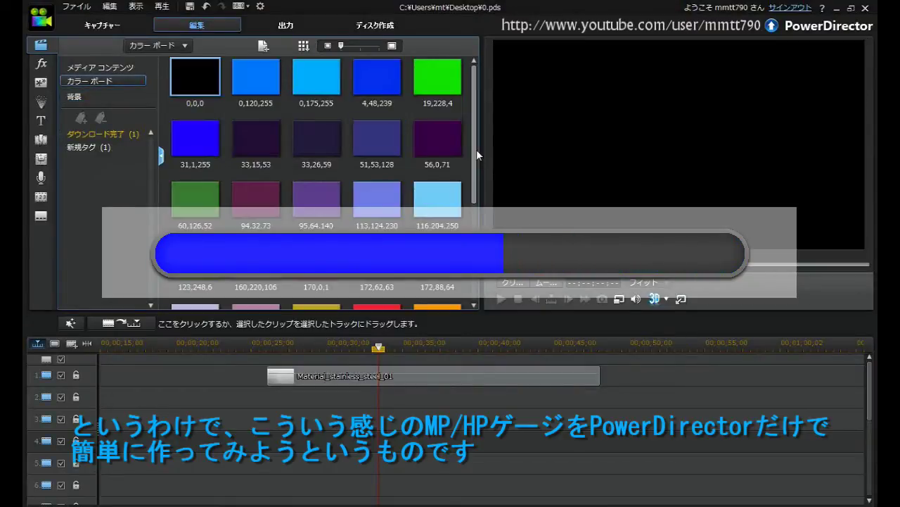
scroll(475, 140, down, 5)
drag(195, 283, 513, 408)
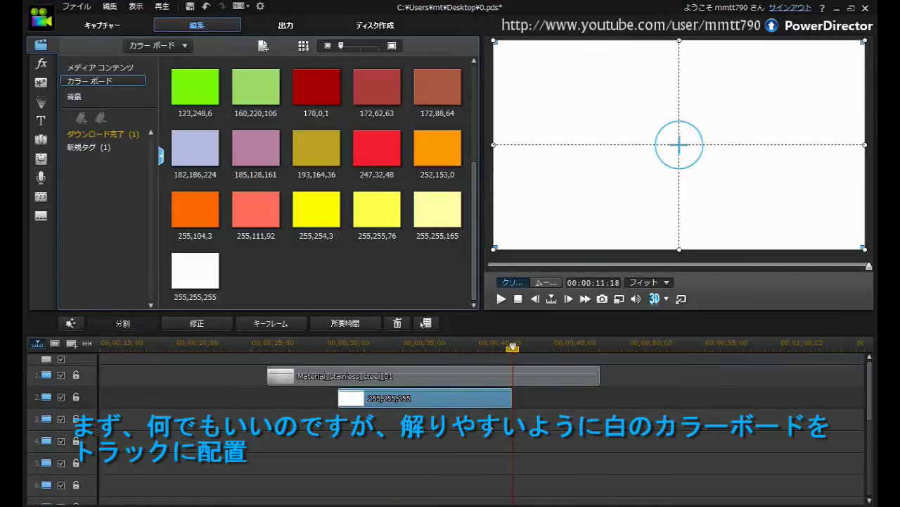
Step: Apply the NewBlue レターボックス (Letterbox) effect from the second NewBlue Essentials group to the white color board clip
click(40, 65)
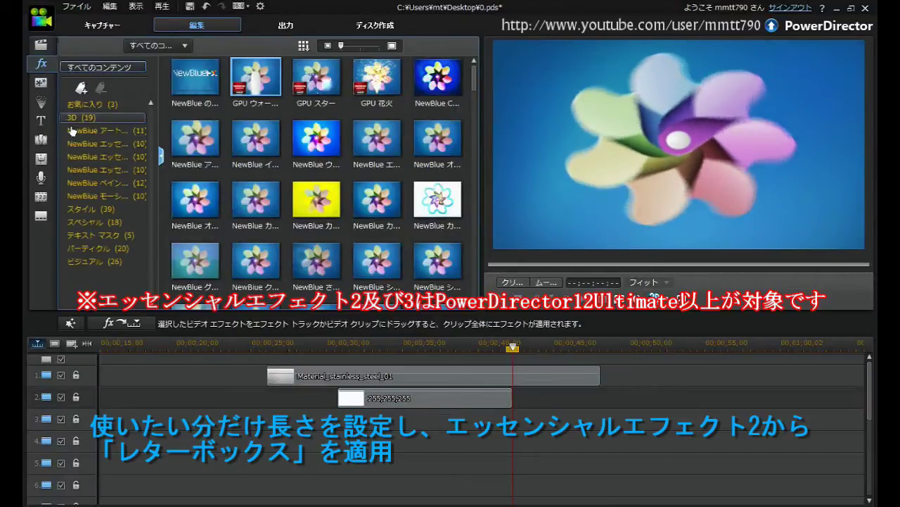
click(88, 158)
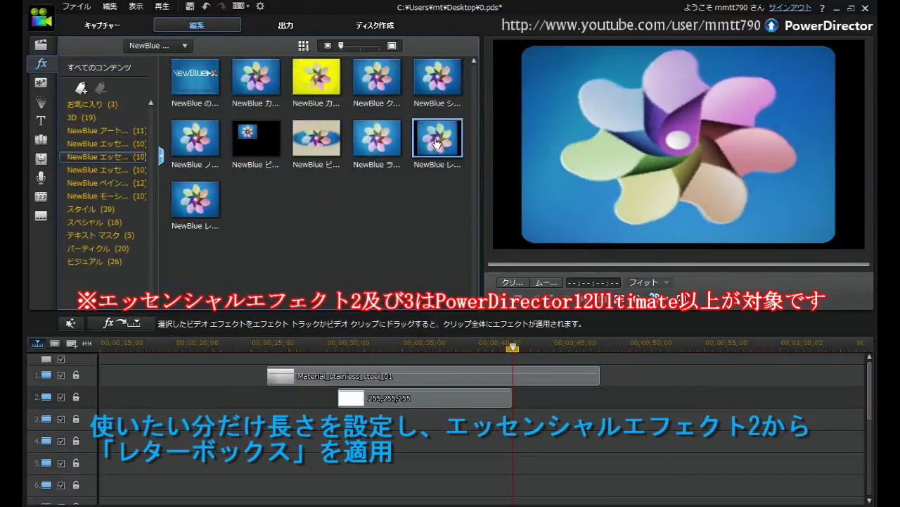
drag(437, 143, 440, 397)
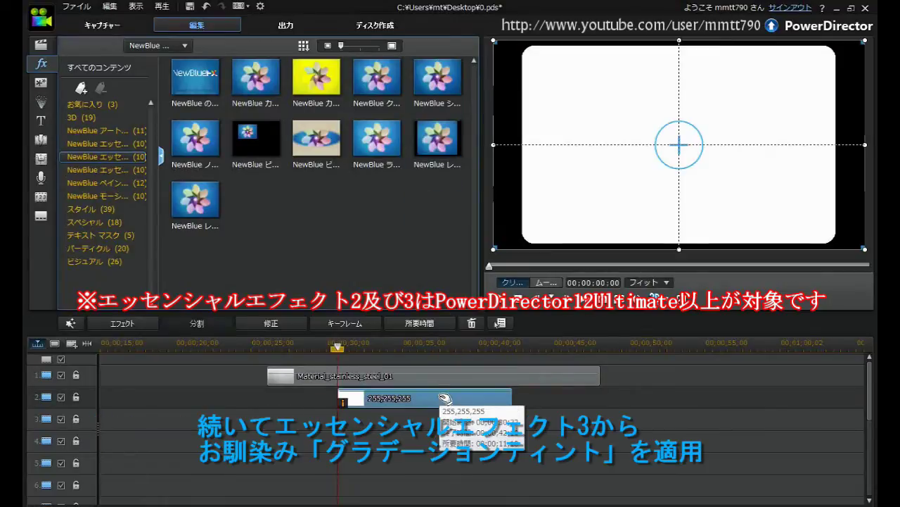
Step: Apply the NewBlue グラデーション ティント (Gradient Tint) effect from the third NewBlue Essentials group to the white color board clip
click(116, 170)
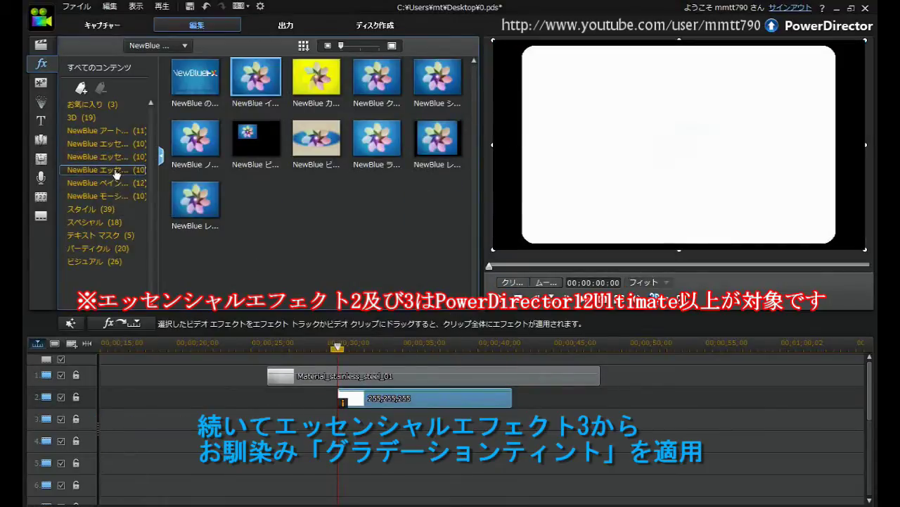
click(439, 82)
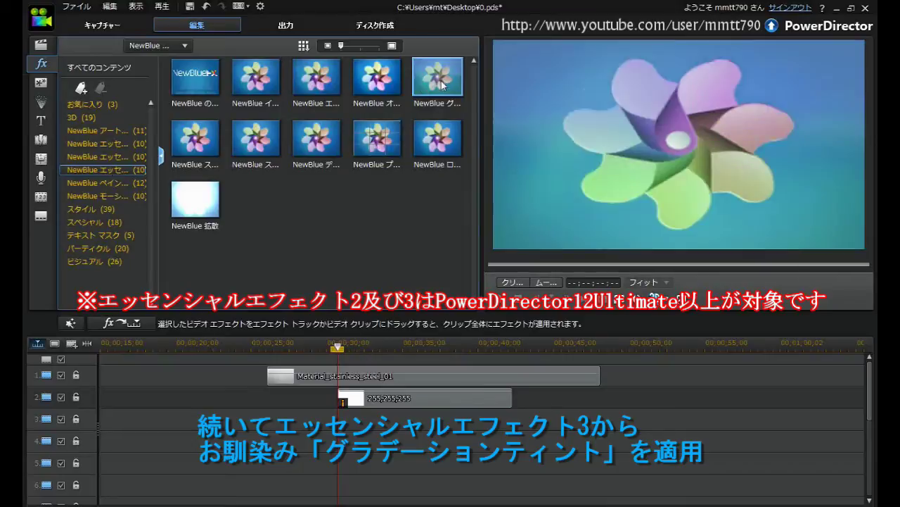
drag(442, 84, 409, 398)
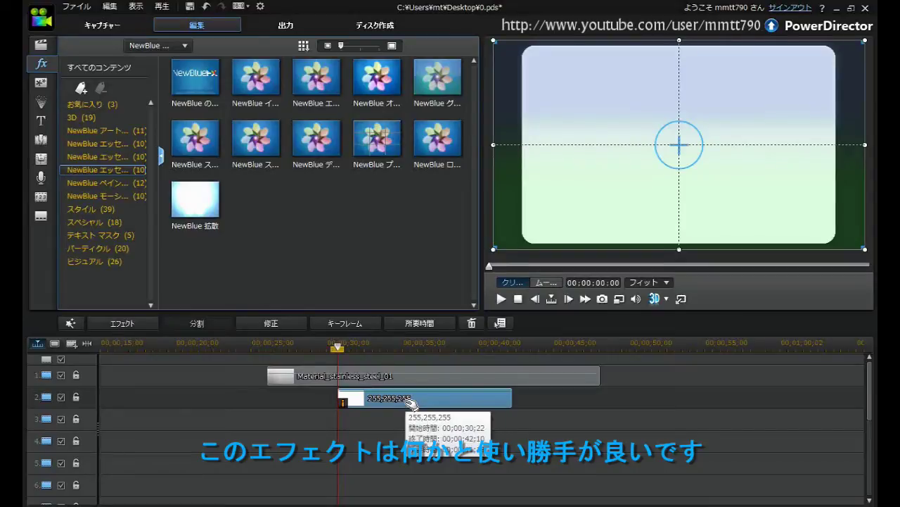
Step: Shape the Letterbox effect into a rounded bar with opacity (不透明) 0, width (幅) 144, height (高さ) 23 and roundness (丸み) 200
click(140, 323)
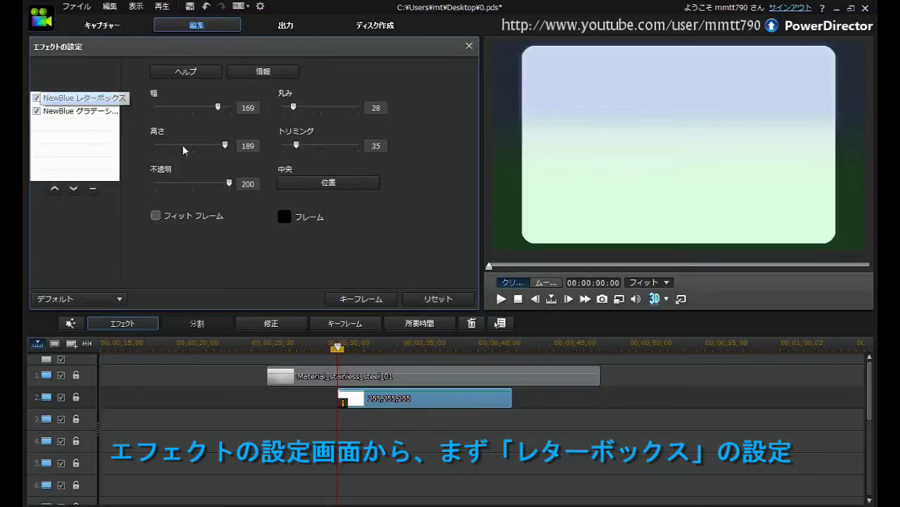
drag(229, 183, 152, 184)
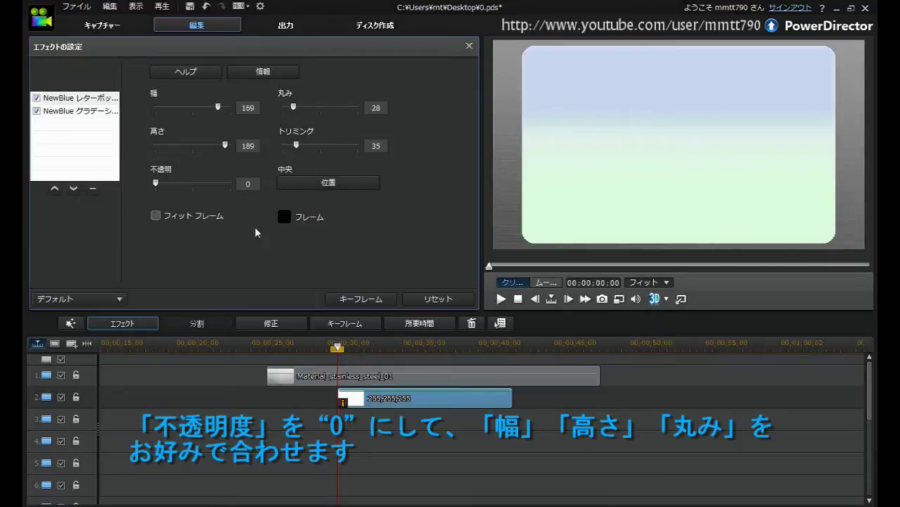
drag(219, 113, 209, 111)
drag(226, 146, 164, 145)
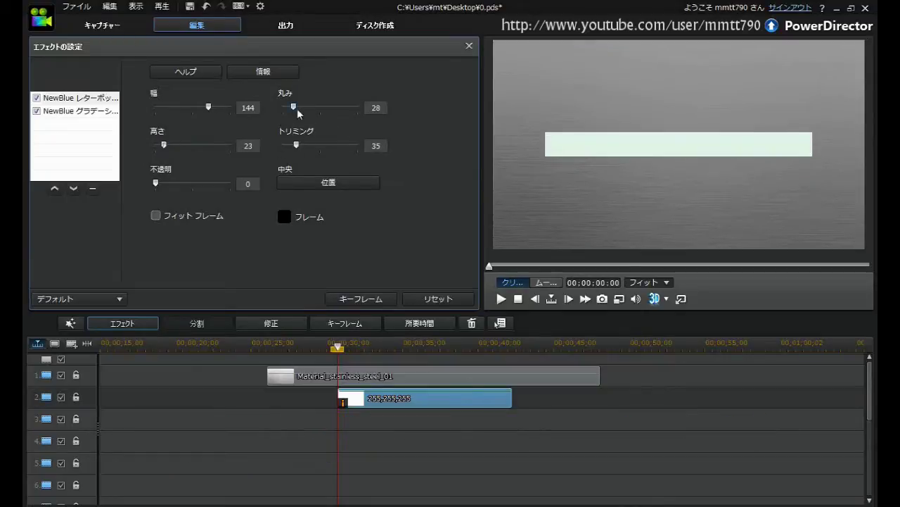
drag(317, 108, 350, 107)
Step: In the Gradient Tint effect, set tint 1 blend to 200 and mask to 29, and tint 2 blend to 200 and mask to 24
click(92, 114)
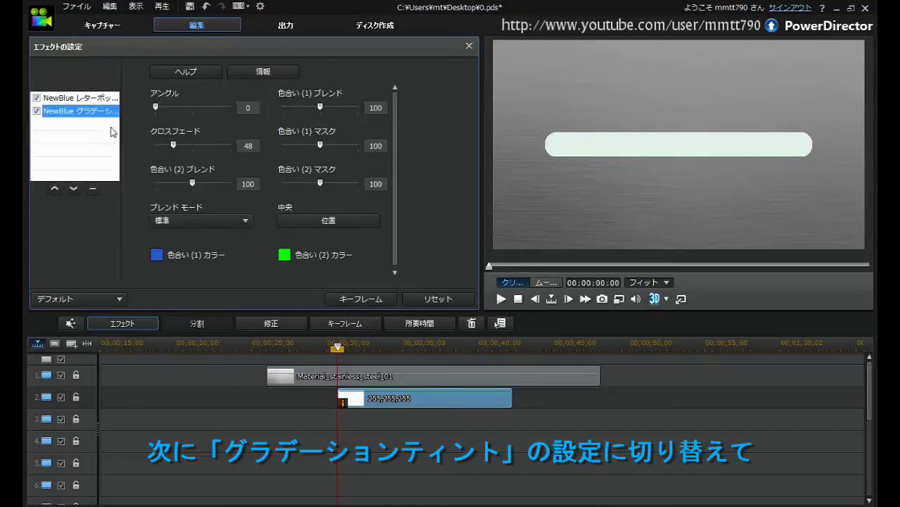
drag(321, 107, 357, 107)
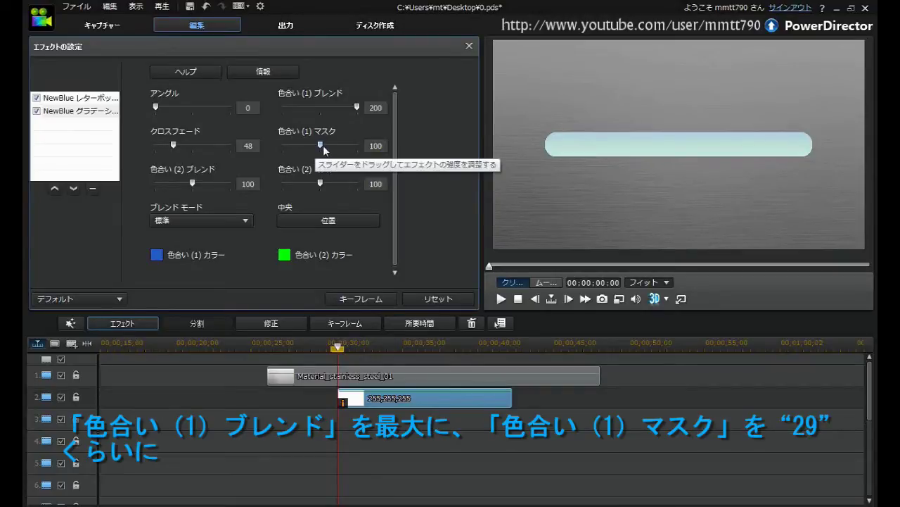
drag(323, 145, 298, 150)
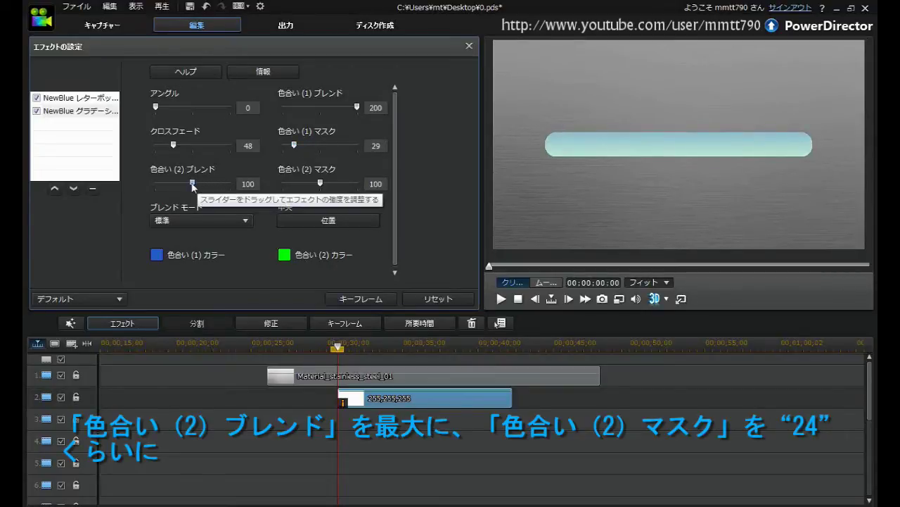
drag(191, 185, 238, 183)
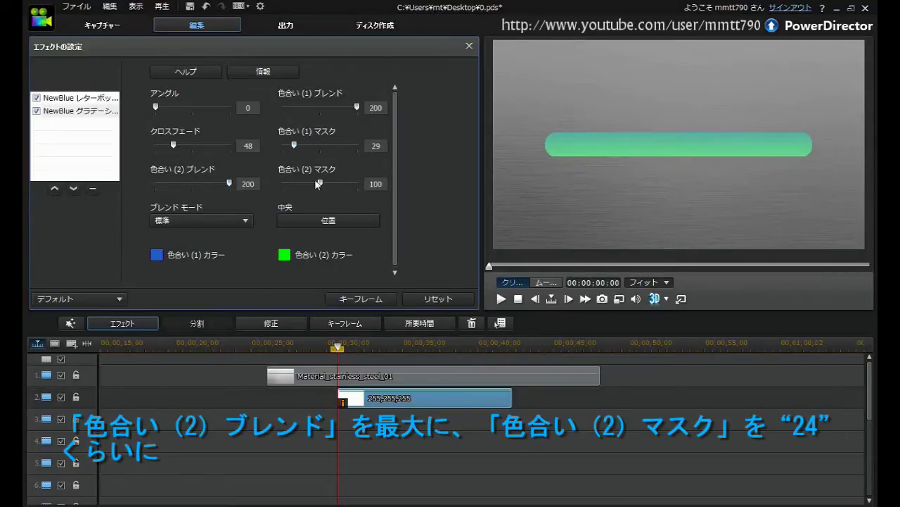
drag(320, 184, 294, 185)
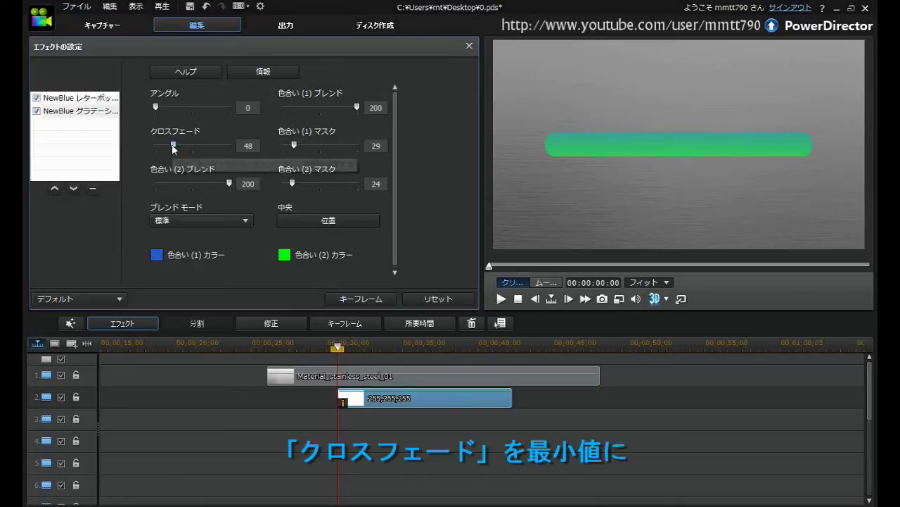
Step: Set the Gradient Tint crossfade (クロスフェード) to 0 and its angle (アングル) to 150
drag(174, 144, 146, 142)
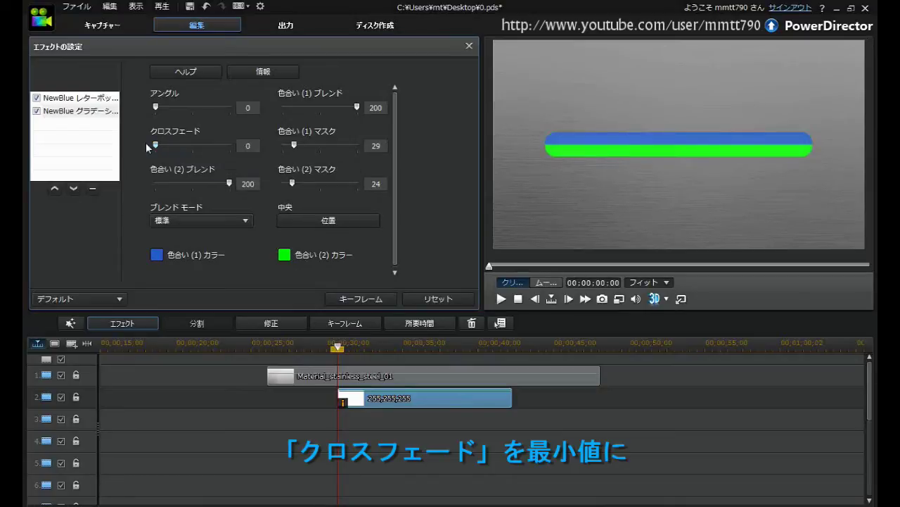
click(246, 108)
text(15)
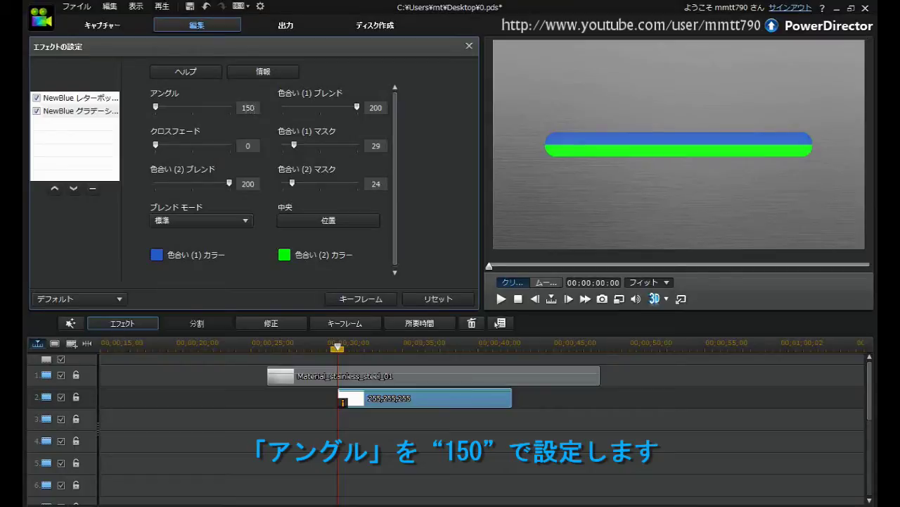
key(Return)
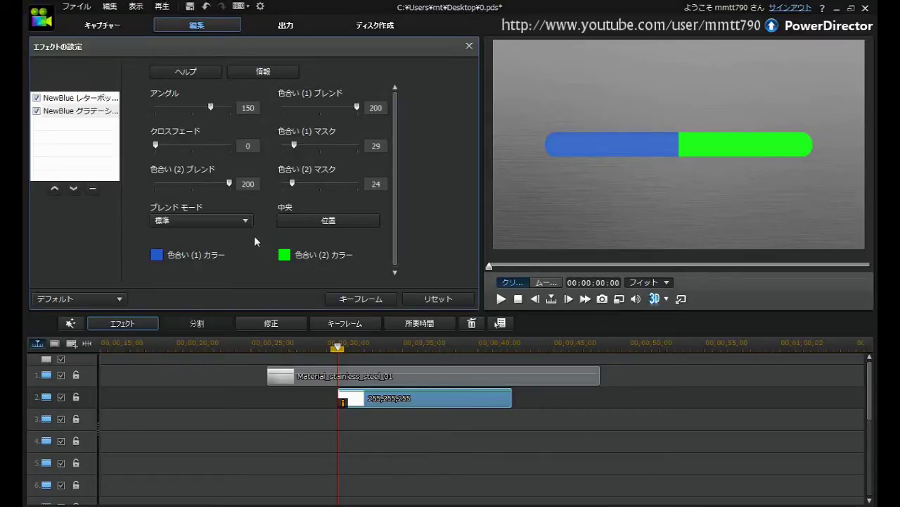
Step: Change the Gradient Tint colors to pure blue for tint 1 and dark gray (RGB 62, 62, 62) for tint 2
click(156, 254)
click(382, 244)
click(331, 337)
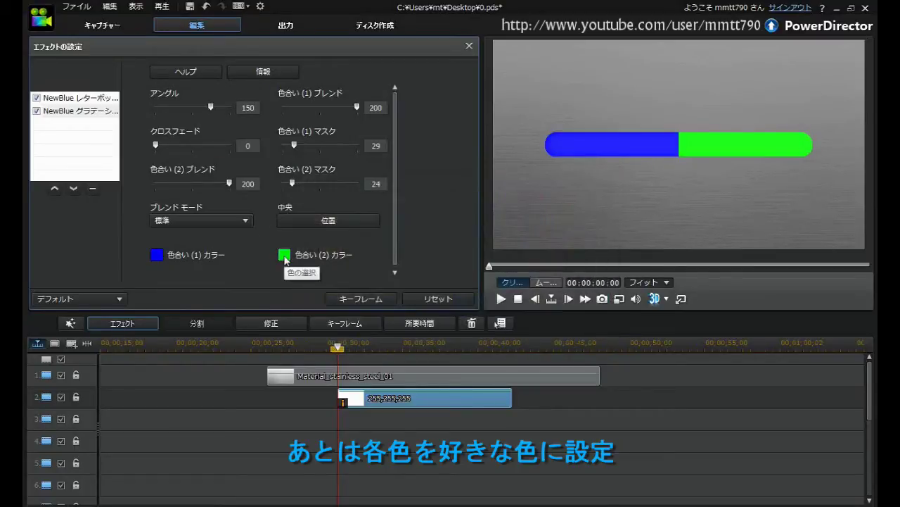
click(284, 256)
click(359, 261)
click(593, 266)
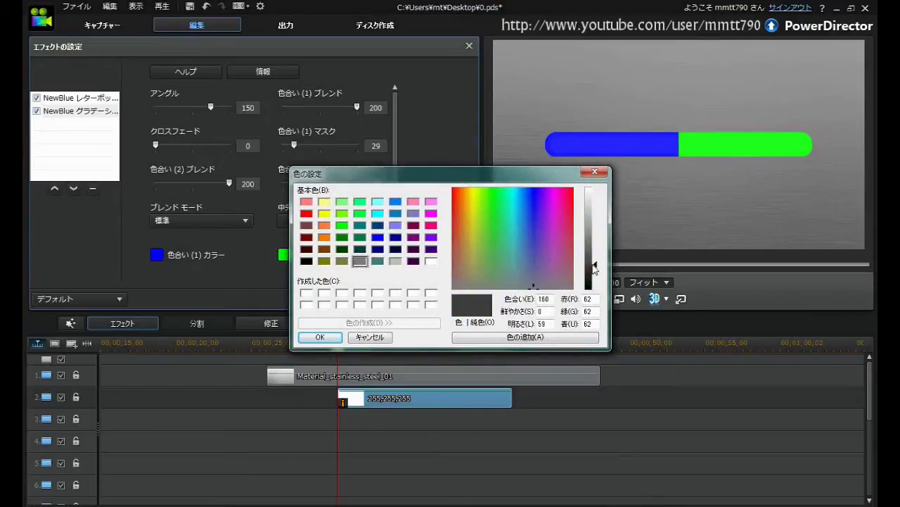
click(319, 337)
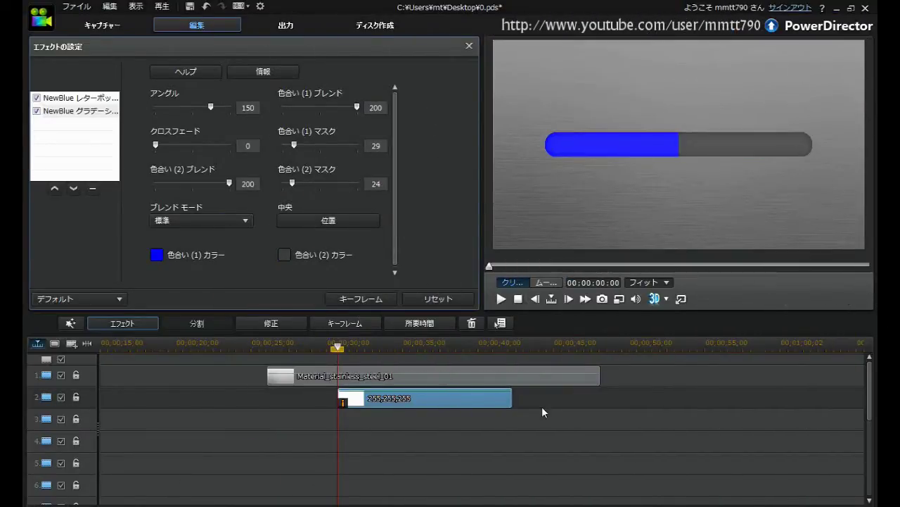
Step: In the clip's keyframe settings, collapse Letterbox and move the Gradient Tint center at 00:00:00:00 past the bar's right end for a full blue gauge
click(362, 301)
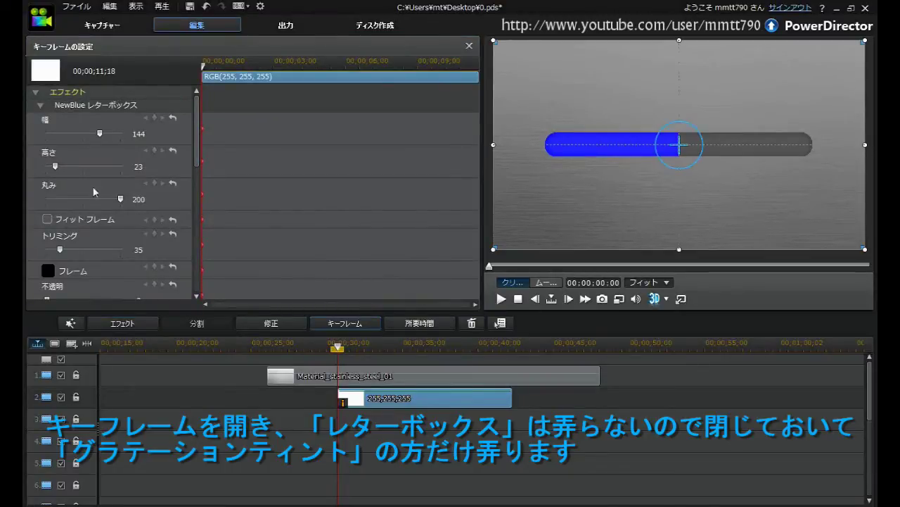
click(40, 106)
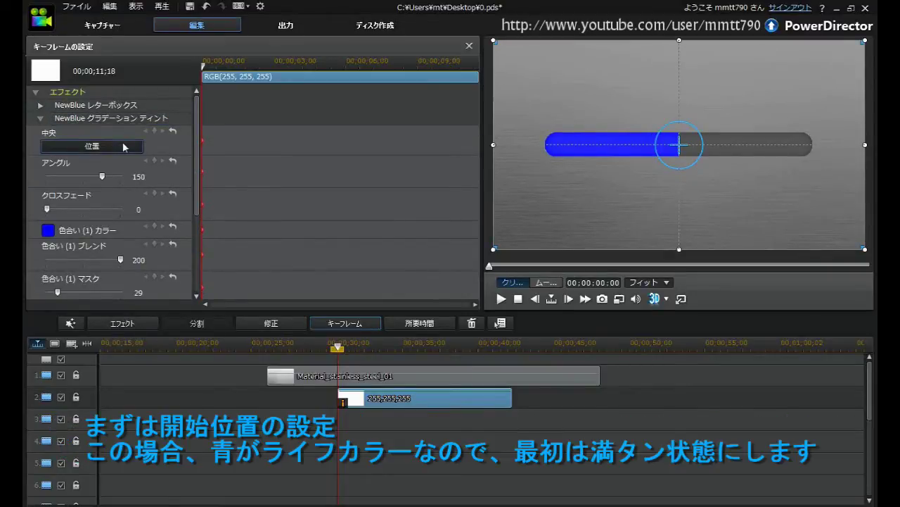
click(123, 147)
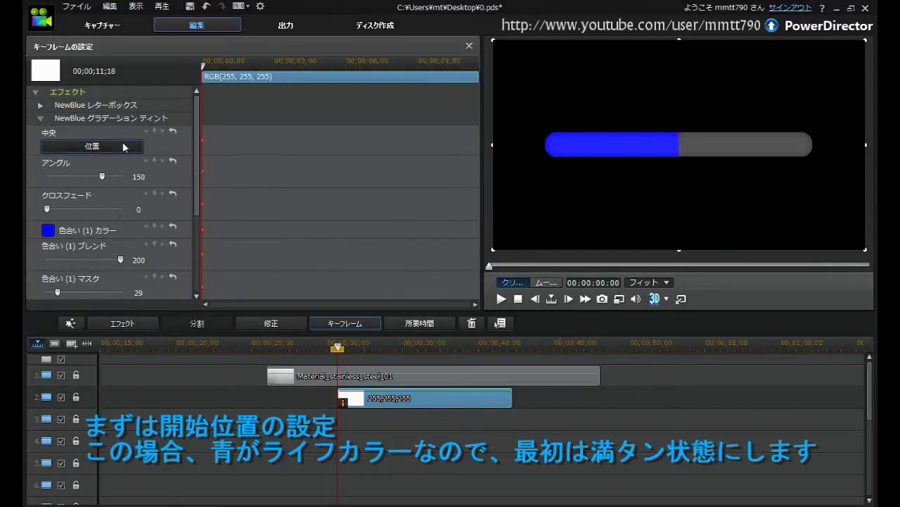
drag(451, 247, 521, 266)
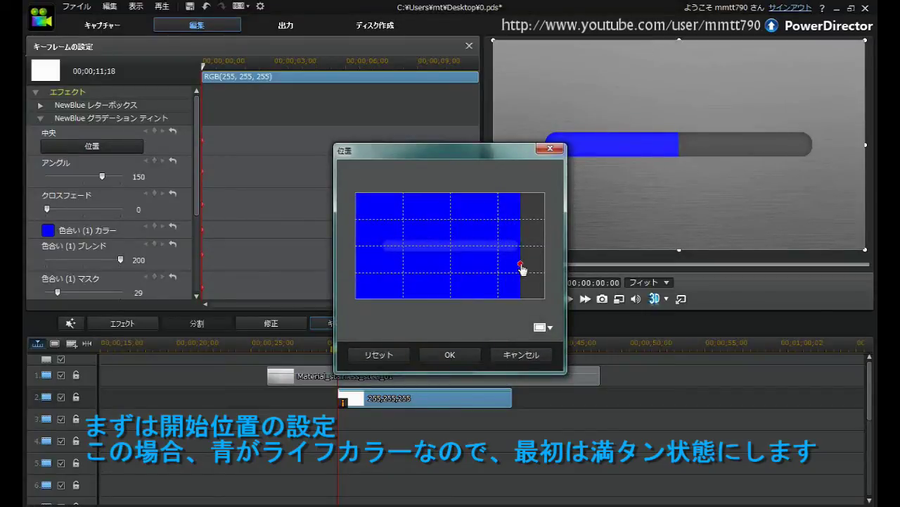
click(463, 355)
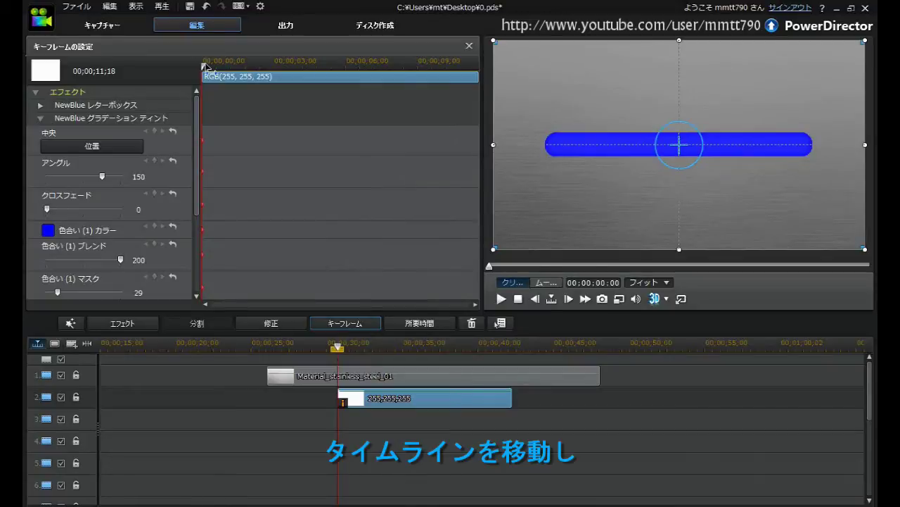
Step: Add a center keyframe holding the full gauge at 00:00:01:20, and shift the center at 00:00:02:02 to lower the blue to about two thirds
drag(204, 66, 243, 68)
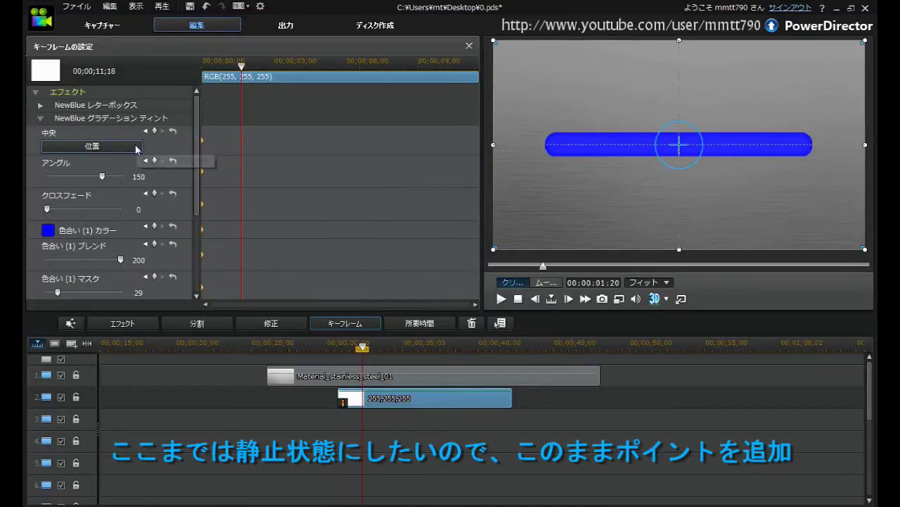
click(155, 131)
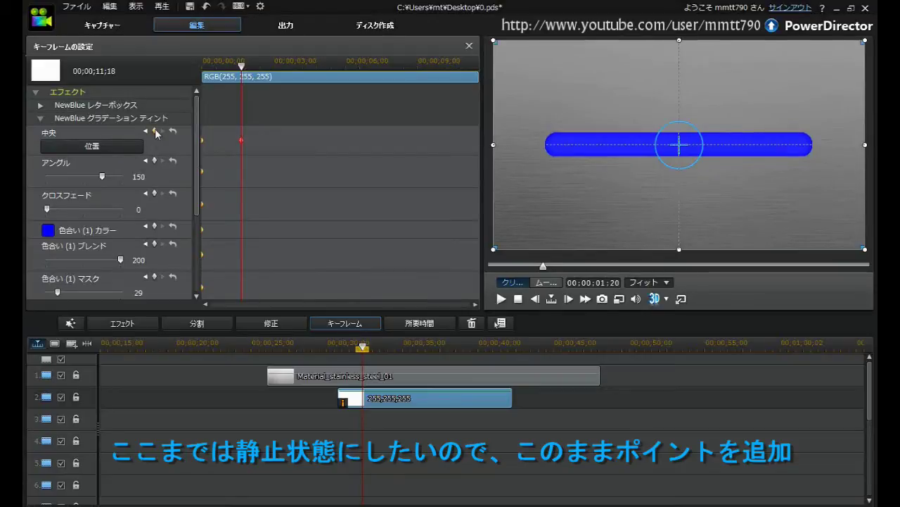
drag(245, 68, 251, 68)
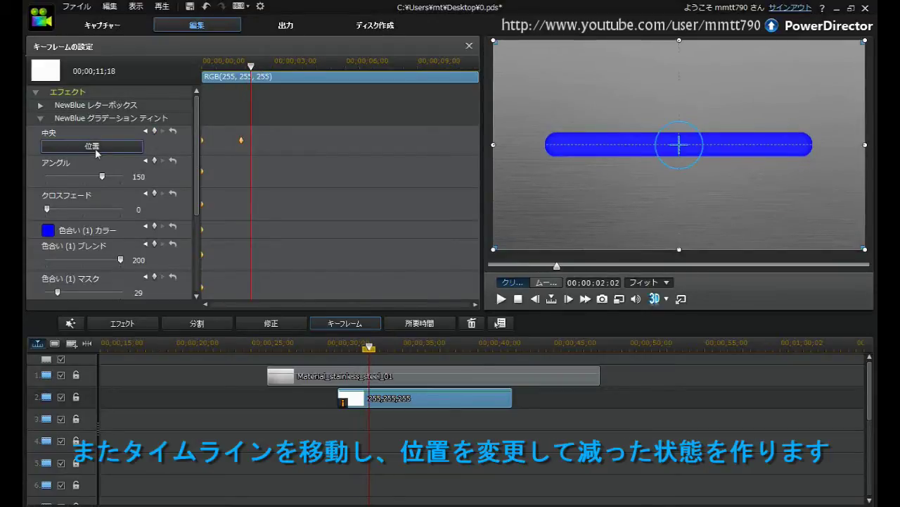
click(97, 152)
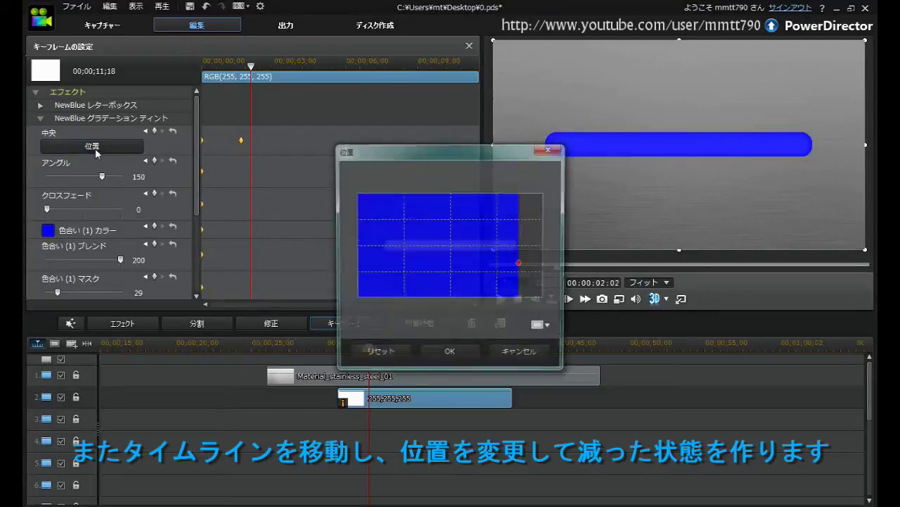
drag(518, 264, 476, 274)
click(450, 354)
Step: Hold the gauge level with a center keyframe at 00:00:03:04, and shift the center at 00:00:03:19 to lower the blue to about one third
click(277, 62)
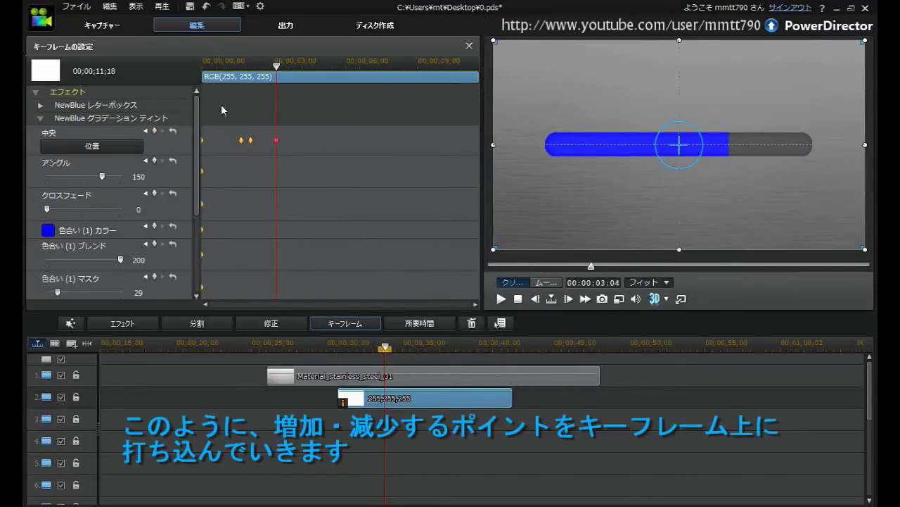
click(288, 63)
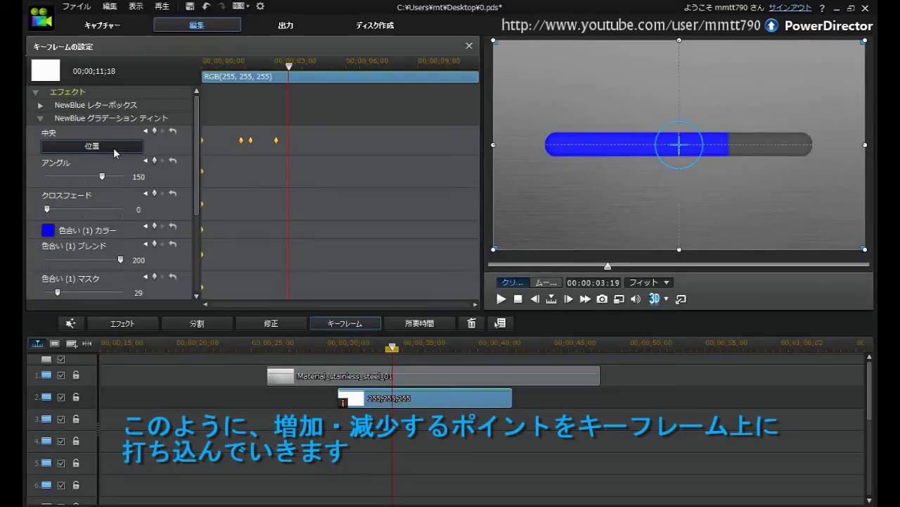
drag(464, 277, 432, 266)
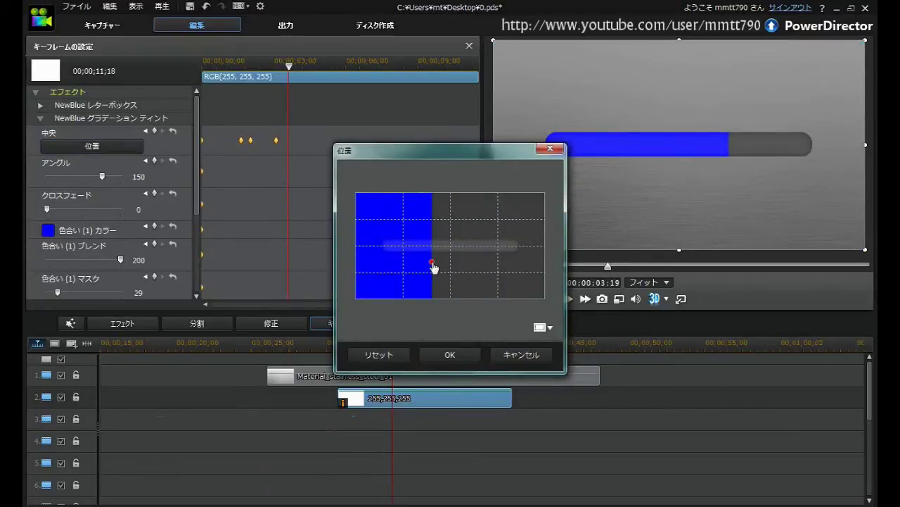
click(448, 356)
Step: Hold the gauge level with a new center keyframe, and shift the center at 00:00:05:15 to raise the blue to about 60 percent
drag(289, 64, 335, 69)
click(154, 131)
click(108, 147)
drag(432, 265, 466, 266)
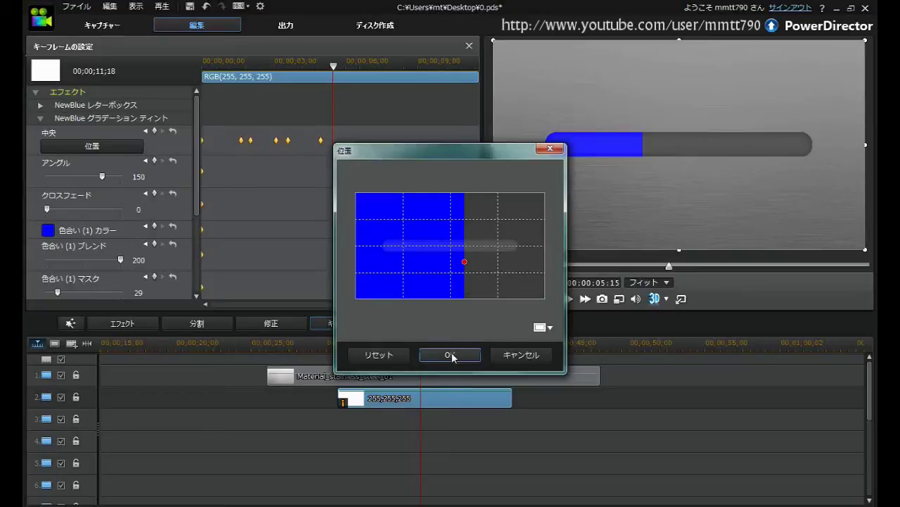
click(448, 354)
Step: Shift the Gradient Tint center at 00:00:06:16 to lower the blue to about one third of the bar
drag(333, 66, 359, 66)
click(91, 146)
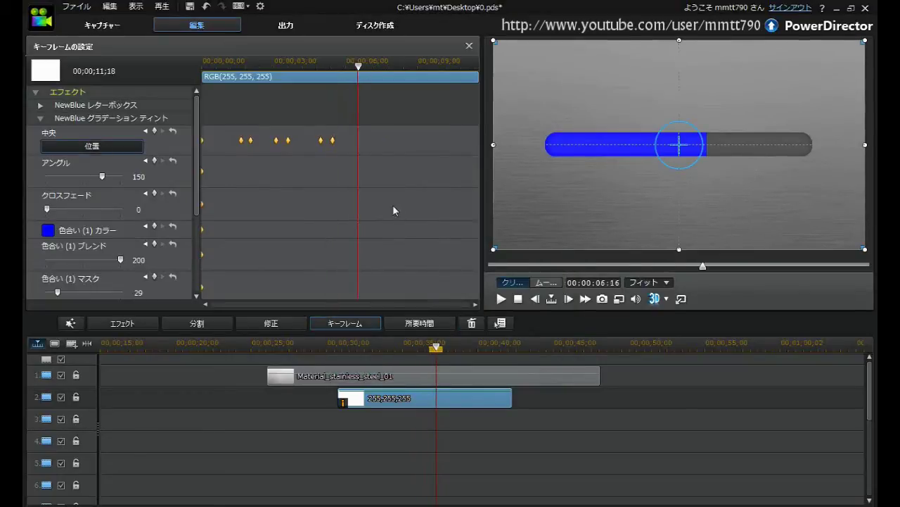
drag(466, 265, 436, 270)
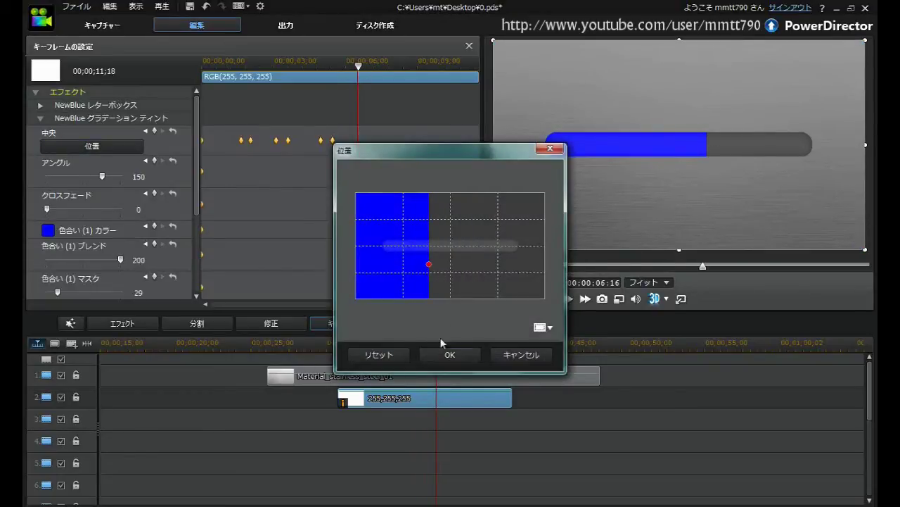
click(447, 354)
Step: Hold the one-third gauge level with a center keyframe, and shift the center at 00:00:08:03 to lower the blue to about one tenth
drag(365, 67, 395, 65)
click(154, 131)
click(97, 148)
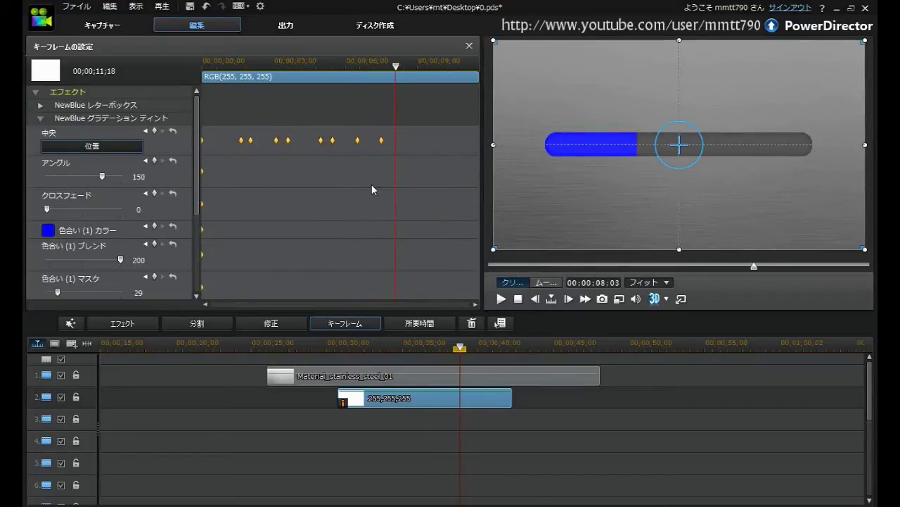
drag(430, 264, 397, 267)
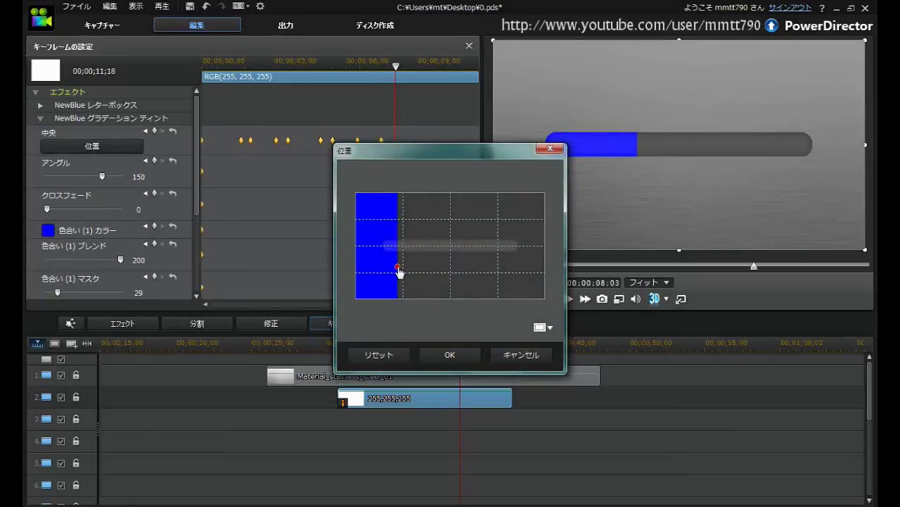
click(445, 359)
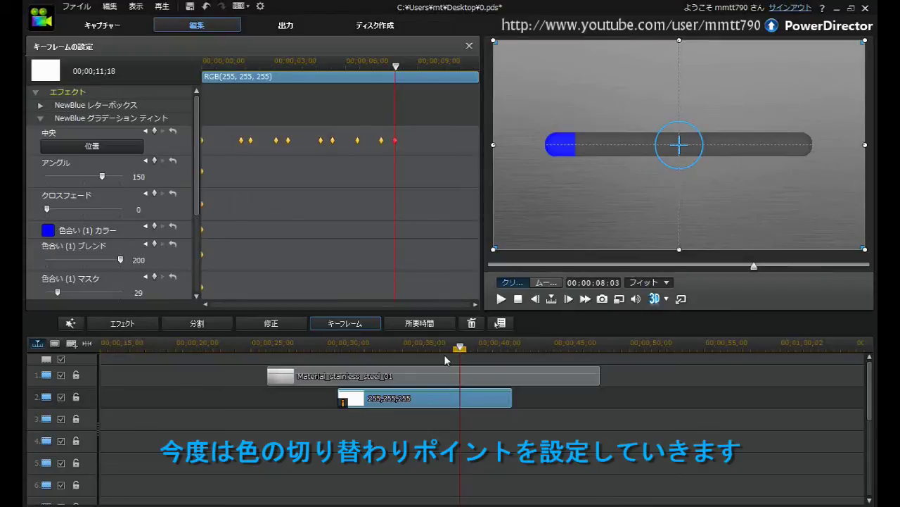
Step: Add a blue tint 1 color keyframe at the half-gauge point, 00:00:03:13, and set the color to yellow one frame on, at 00:00:03:14
drag(398, 71, 285, 73)
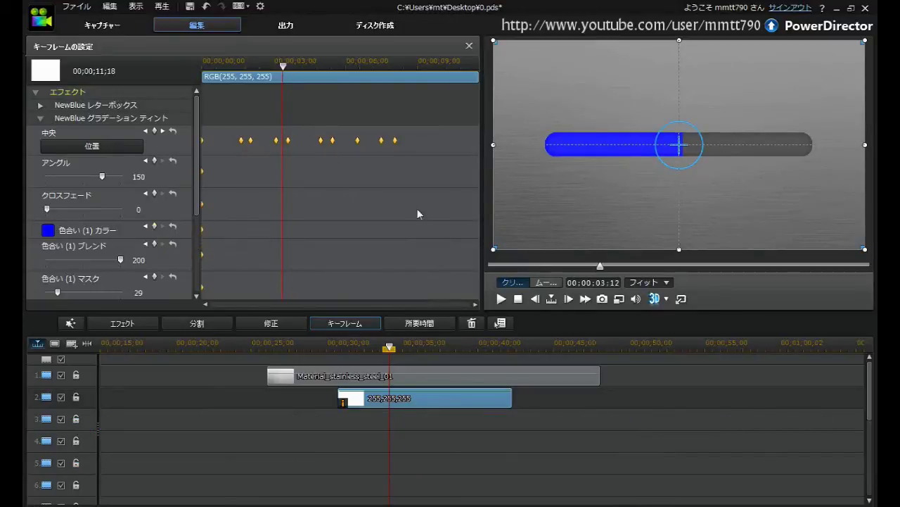
click(569, 301)
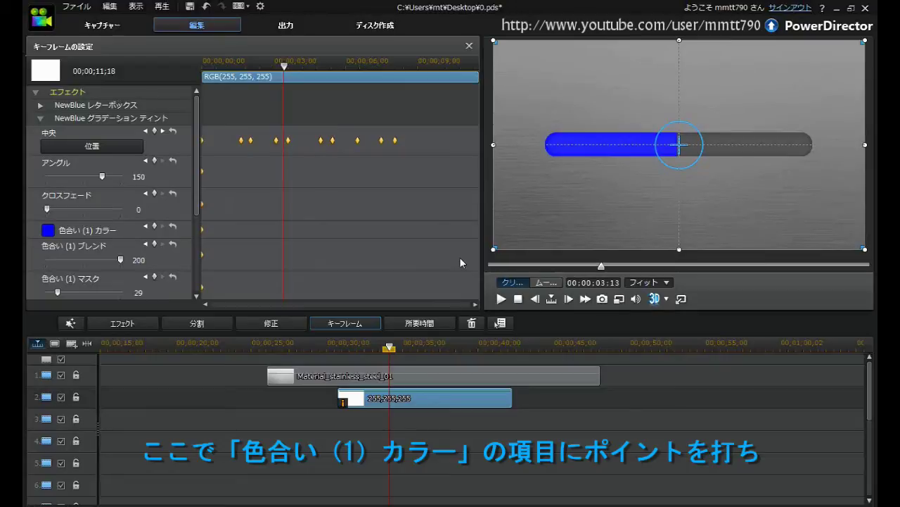
click(154, 227)
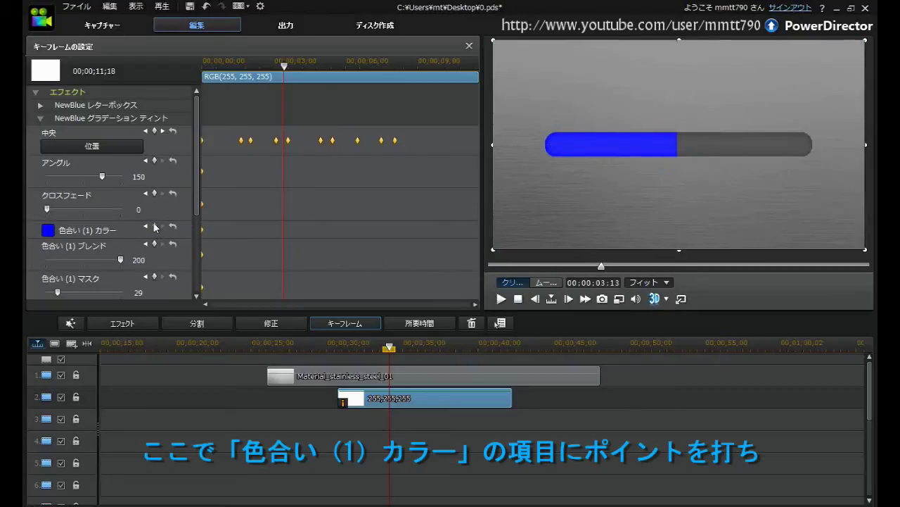
click(569, 299)
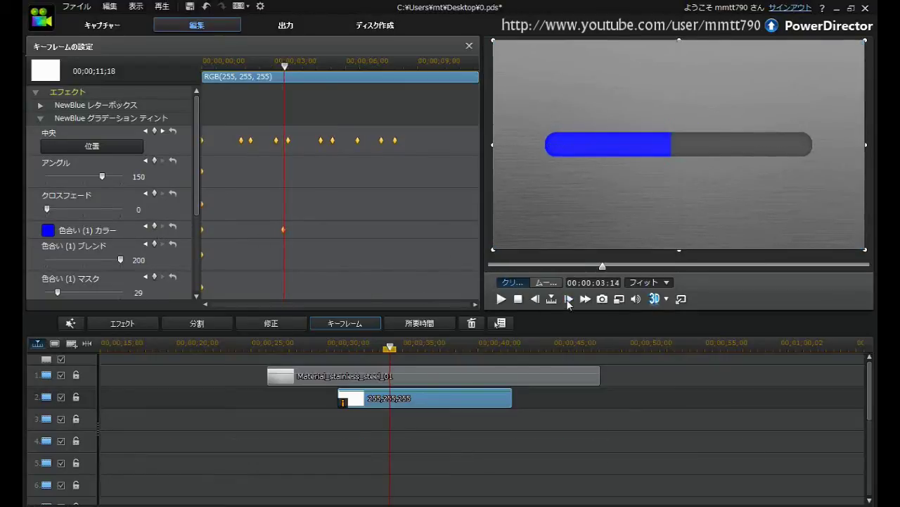
click(49, 231)
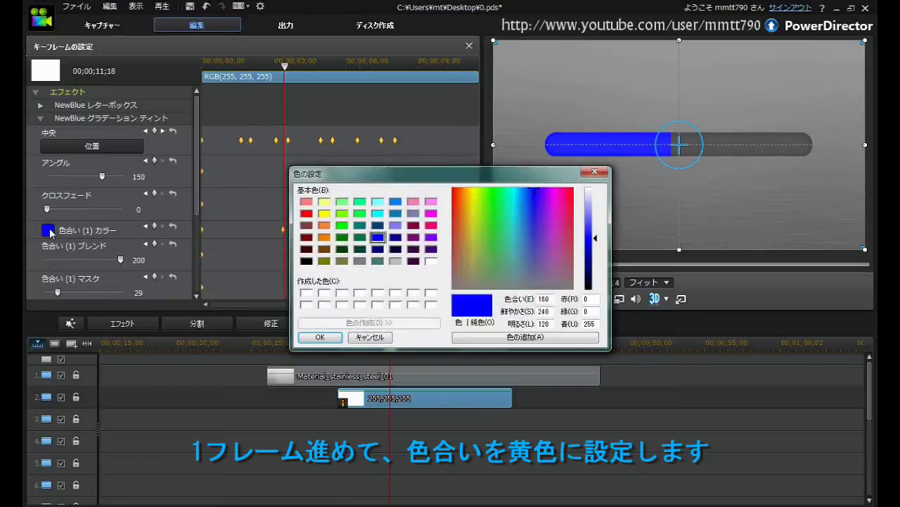
click(325, 214)
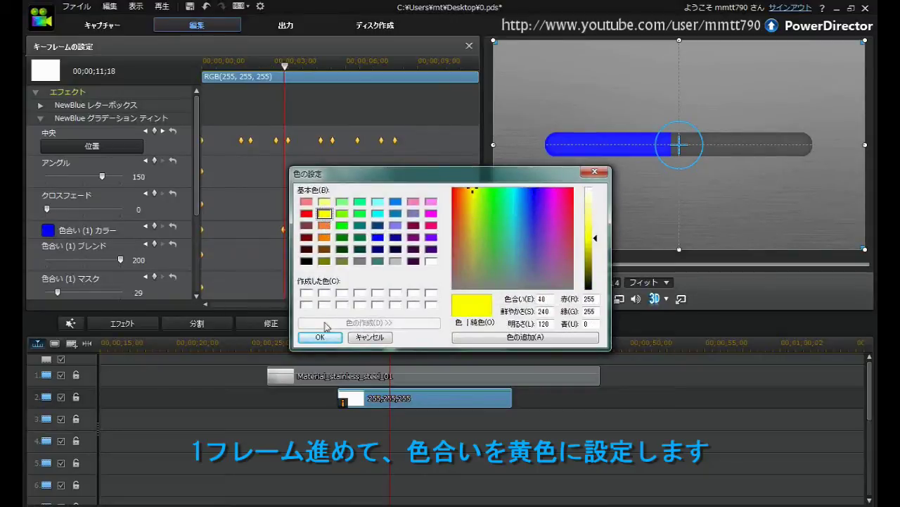
click(320, 337)
Step: Hold yellow with a tint 1 color keyframe at 00:00:05:08, and set the color back to pure blue at 00:00:05:09
drag(288, 75, 331, 73)
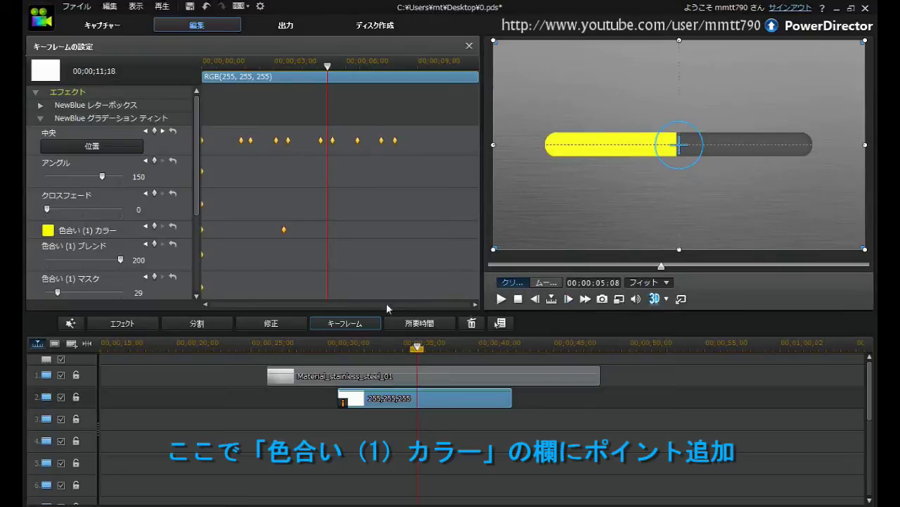
click(155, 227)
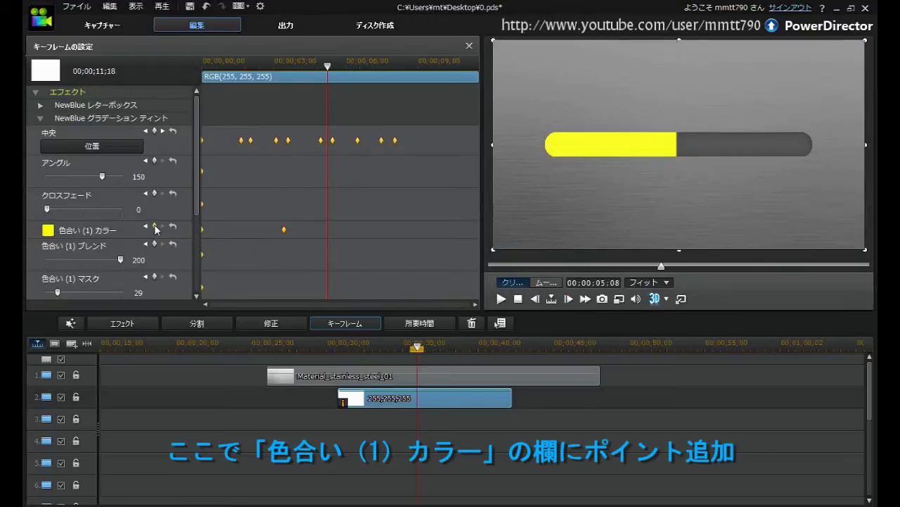
click(567, 299)
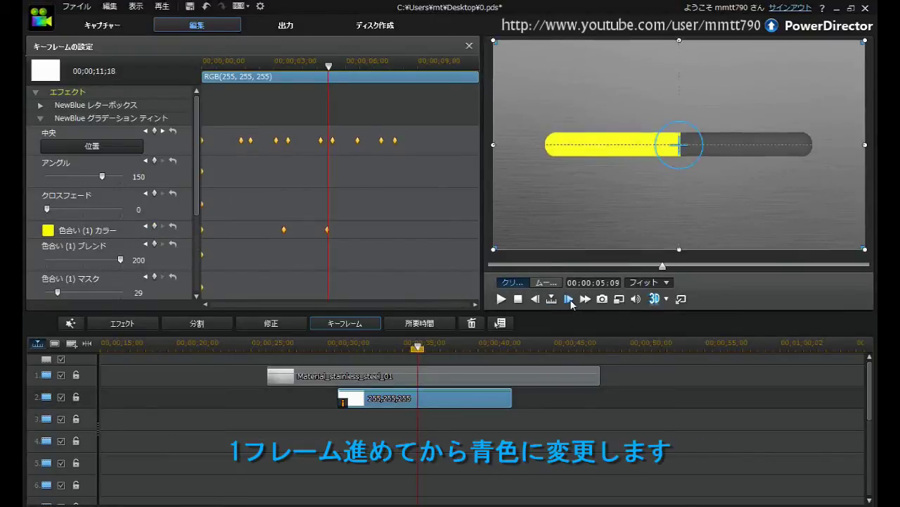
click(49, 232)
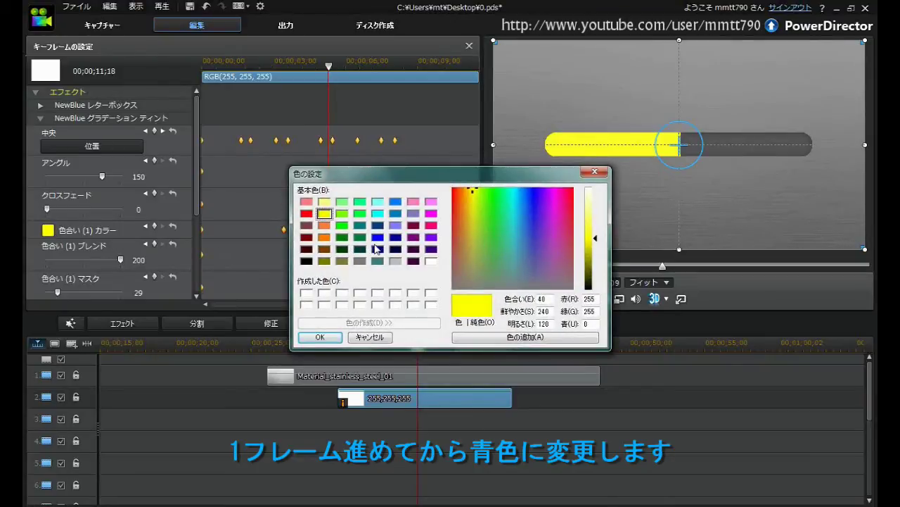
click(378, 239)
click(319, 337)
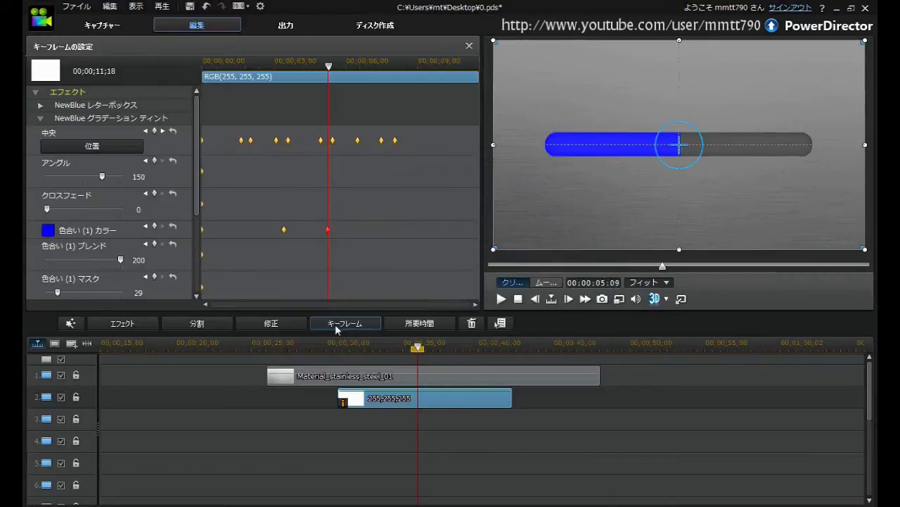
Step: Add a blue tint 1 color keyframe at 00:00:05:27, and set the color to yellow at 00:00:05:28
drag(329, 67, 342, 67)
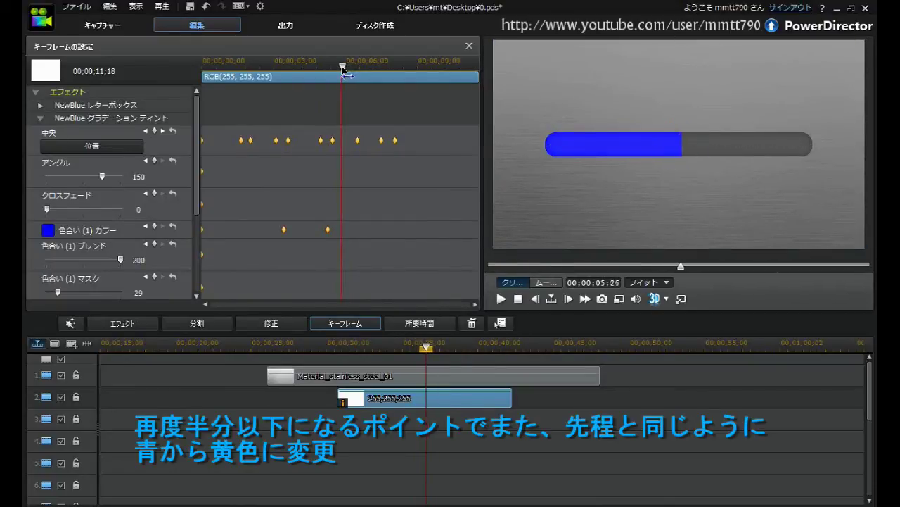
click(568, 300)
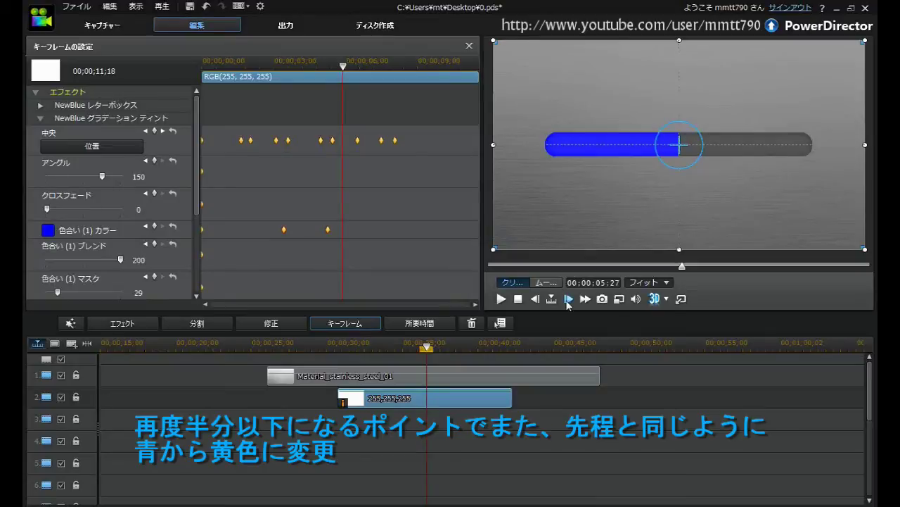
click(154, 225)
click(568, 298)
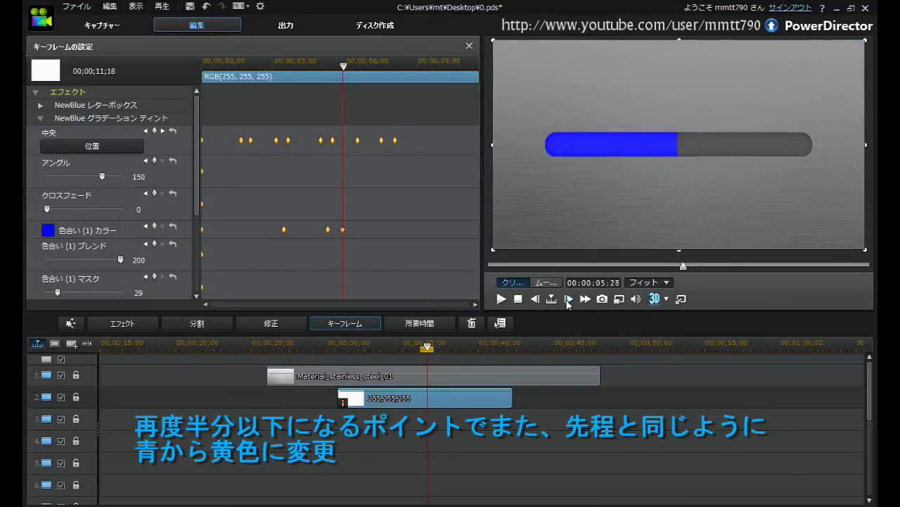
click(47, 230)
click(327, 212)
click(316, 336)
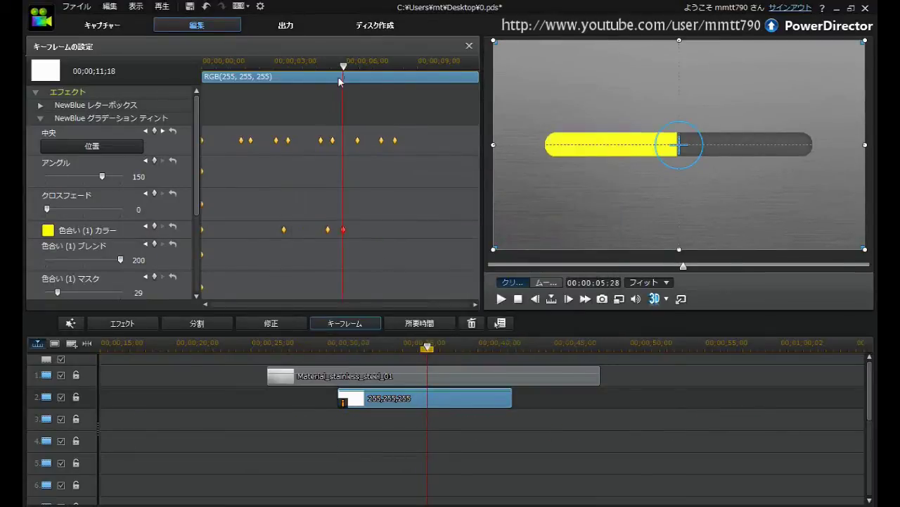
Step: Hold yellow with a tint 1 color keyframe at 00:00:07:24, set red at 00:00:07:25, and play the clip from its start
drag(344, 67, 389, 66)
click(154, 226)
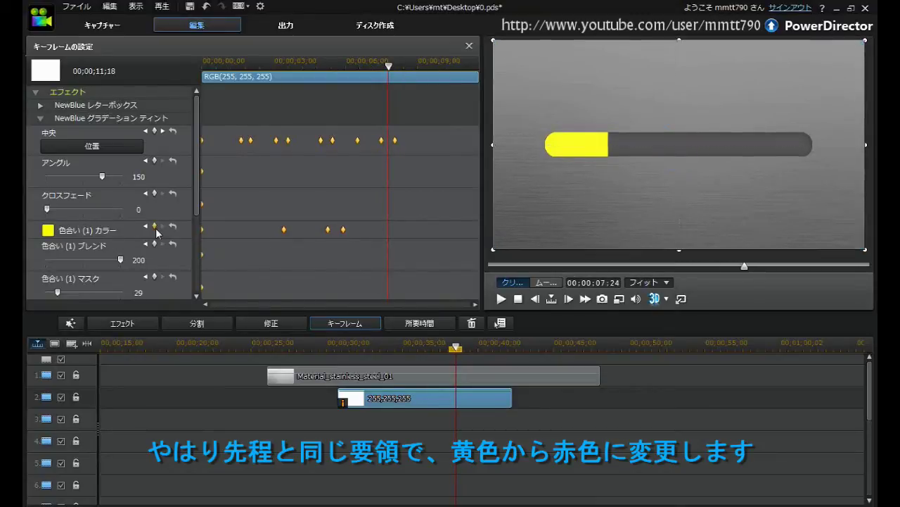
click(48, 230)
click(307, 214)
click(320, 337)
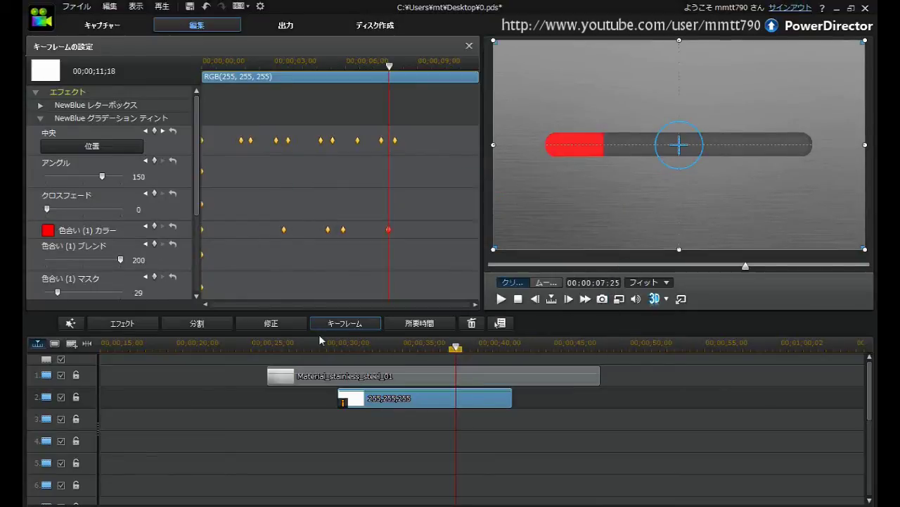
click(519, 301)
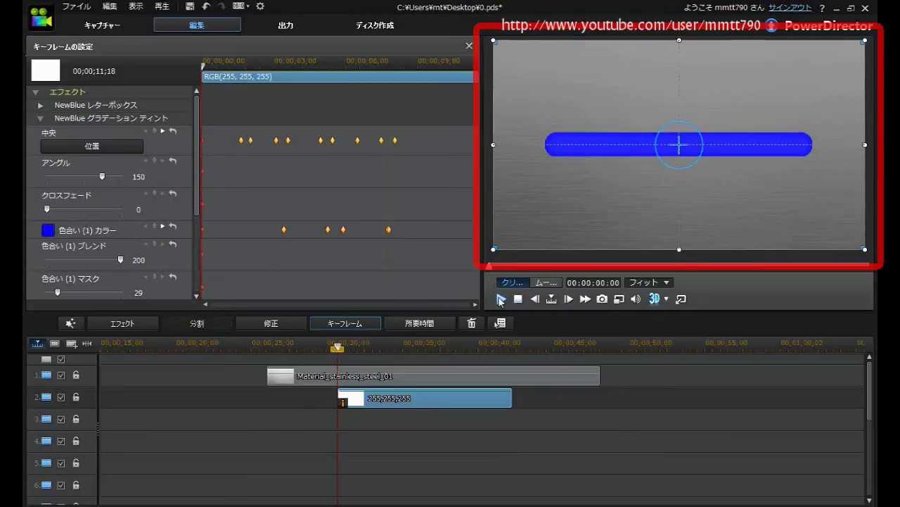
click(501, 299)
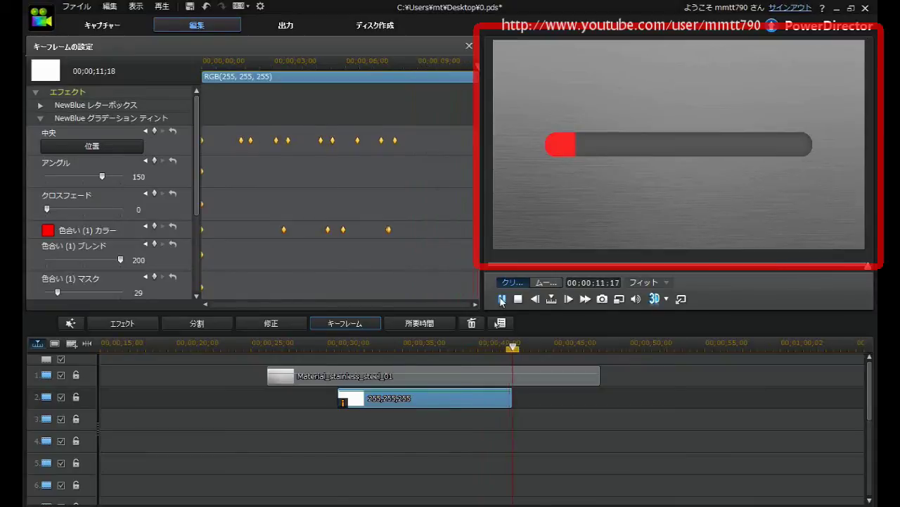
Step: Open the gauge clip in PiP Designer, apply a shadow and increase the shadow distance
click(274, 324)
drag(235, 156, 237, 244)
click(211, 168)
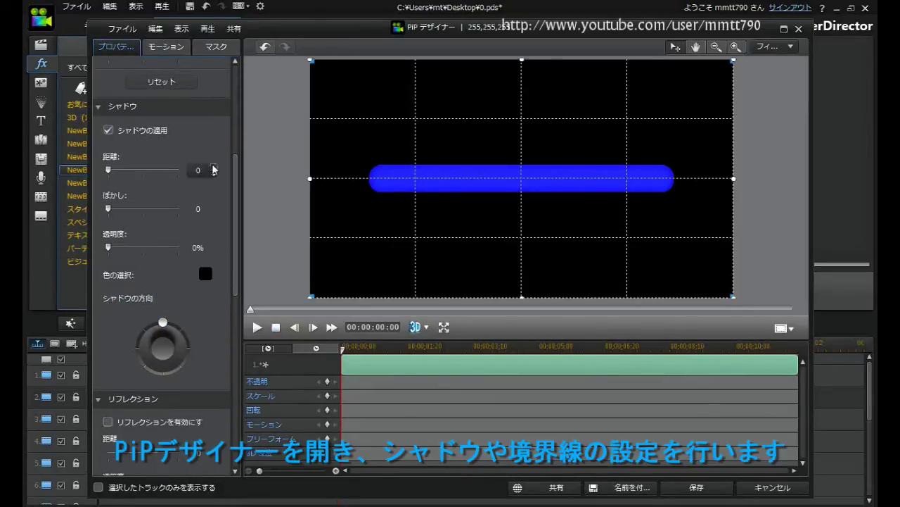
Step: Apply a border to the gauge with a two-color gradient fill, setting the gradient's end color to black
scroll(176, 316, down, 5)
click(108, 204)
click(215, 247)
click(215, 247)
click(155, 359)
click(155, 385)
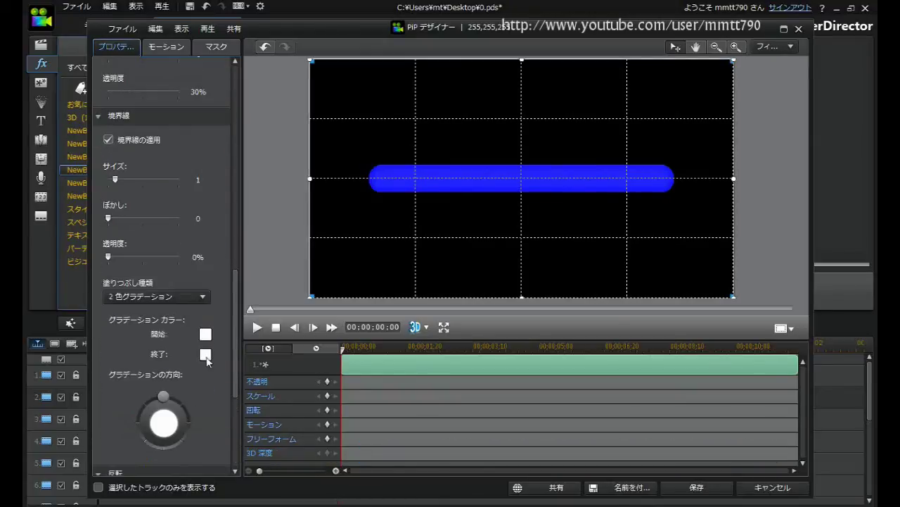
click(205, 354)
click(306, 261)
click(320, 337)
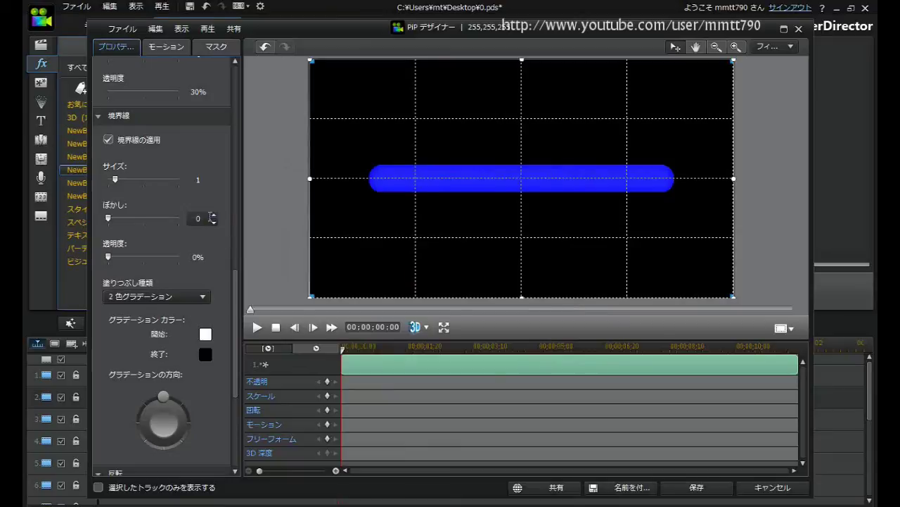
Step: Set the border size to 2 and blur to 1, rotate its gradient direction to the lower right, and save the PiP settings
scroll(211, 221, up, 1)
scroll(211, 182, up, 1)
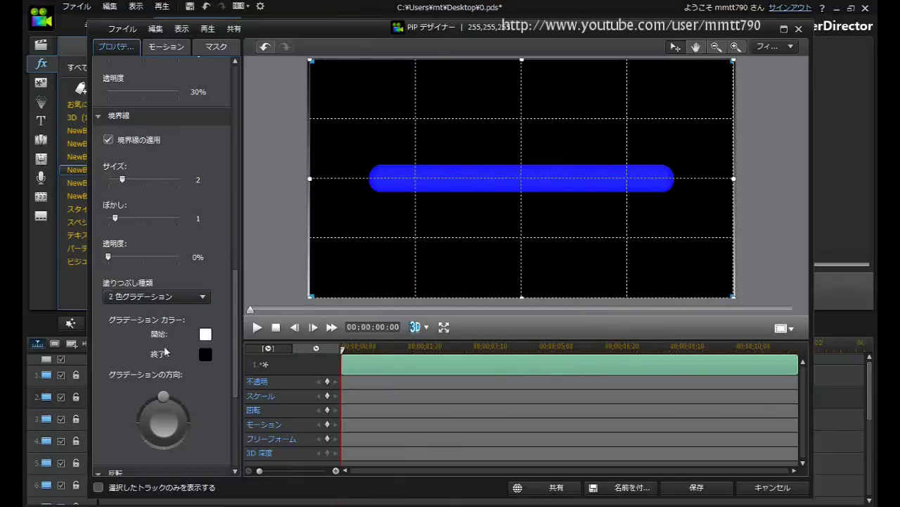
drag(164, 396, 188, 436)
click(681, 487)
Step: Shrink the gauge clip to about 60 percent and move it into the video frame's upper-right corner
drag(495, 250, 630, 173)
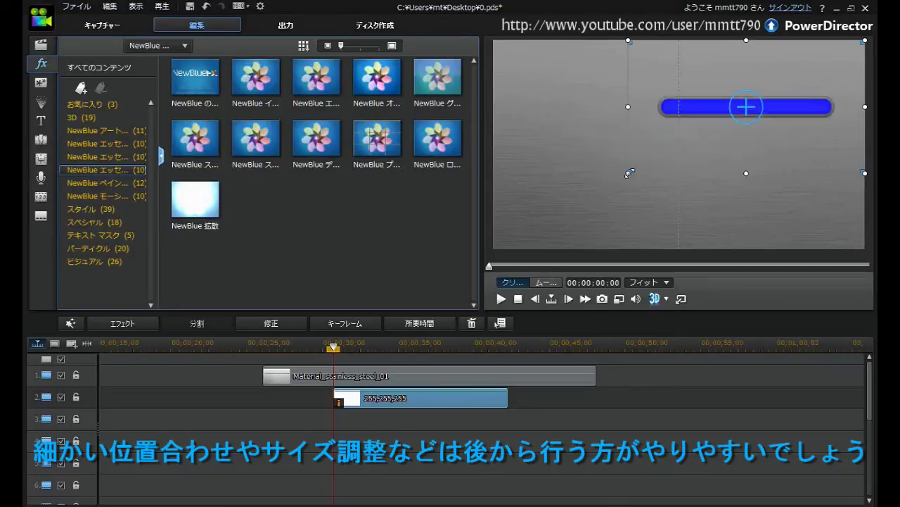
drag(753, 102, 781, 75)
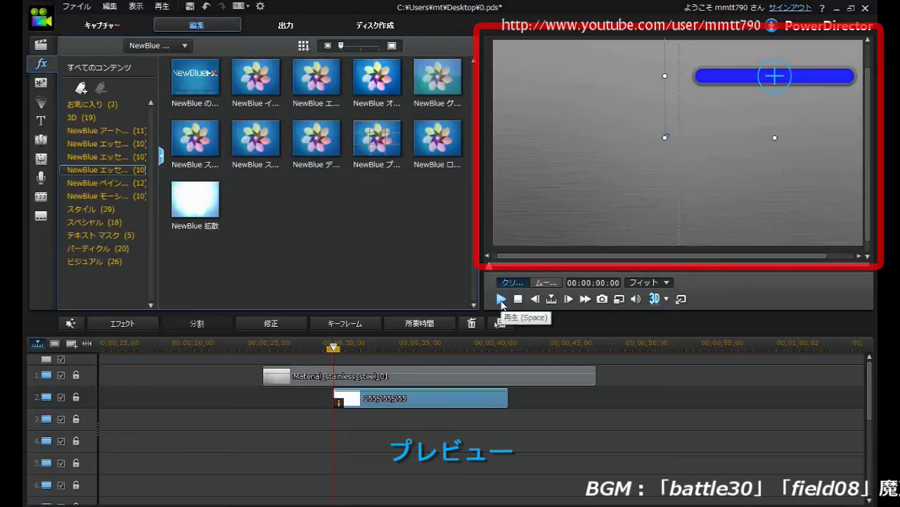
Step: Play the gauge animation over the metal background to check the result, and pause once the gauge clip ends
click(502, 299)
click(501, 299)
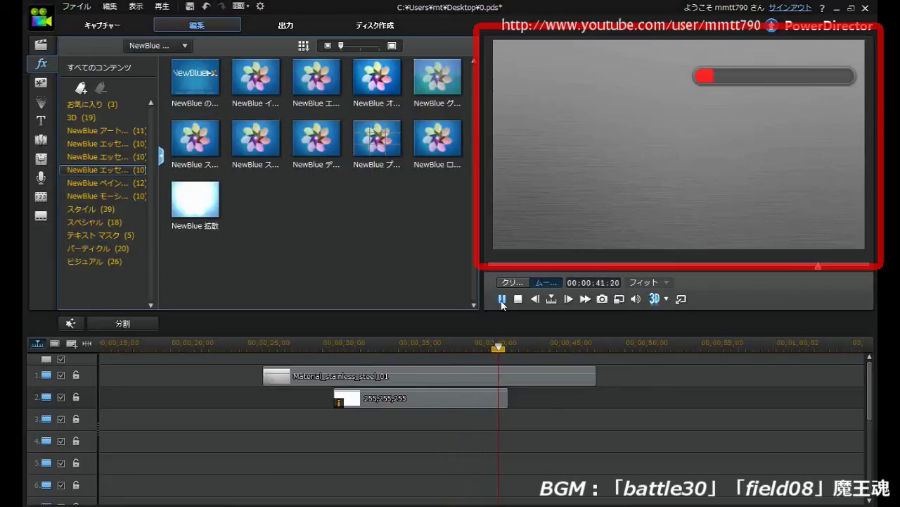
click(502, 300)
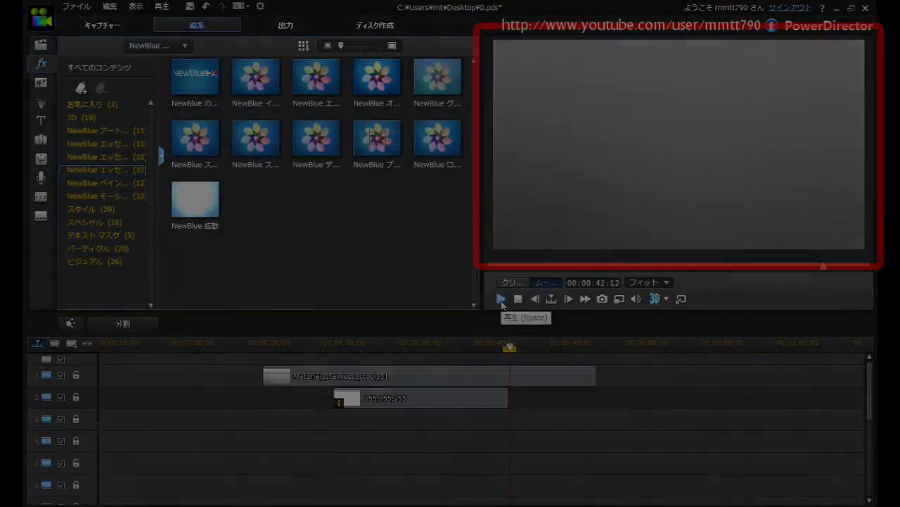